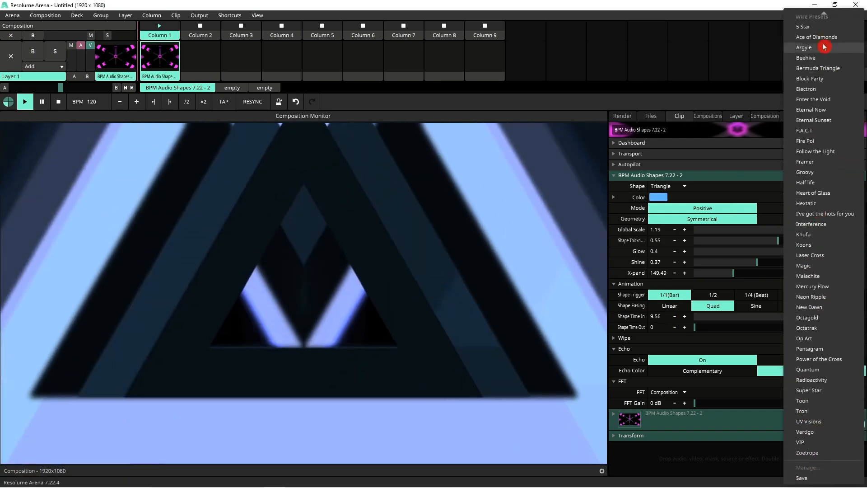
{"action": "mouse_move", "coordinate": [821, 16]}
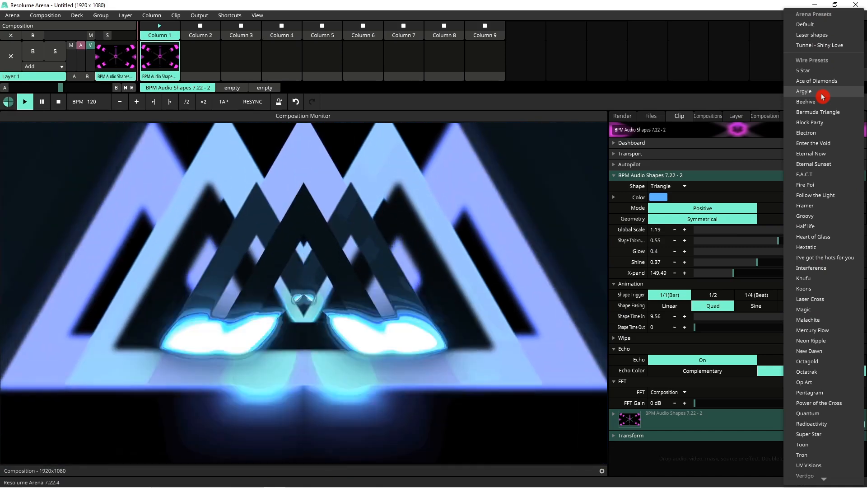
{"action": "left_click", "coordinate": [822, 92]}
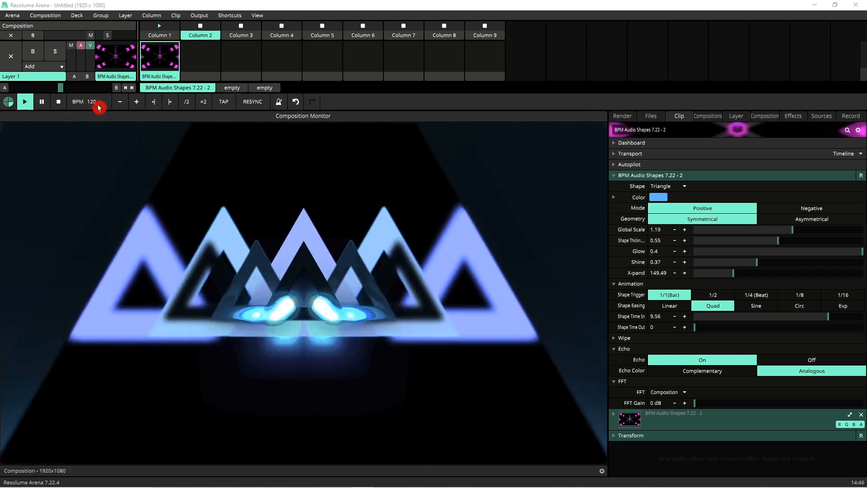
{"action": "double_click", "coordinate": [97, 103]}
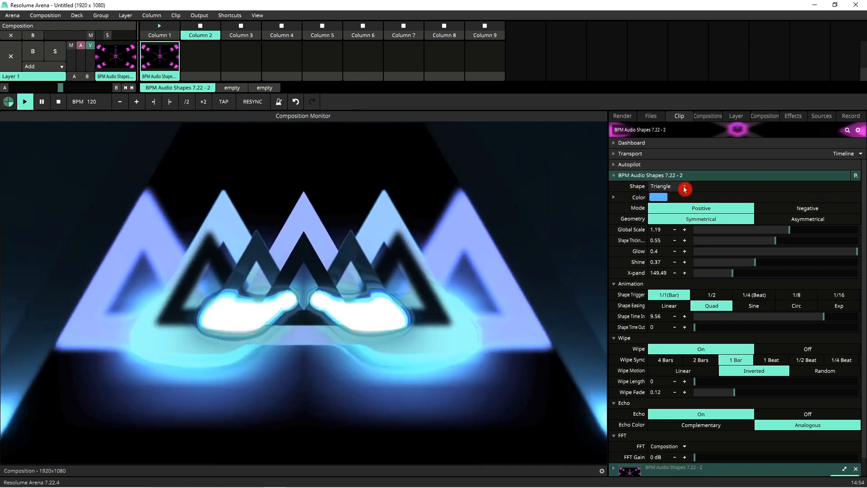
Try the Pentagon and asterisk shapes for the clip, and return the shape to Triangle
{"action": "left_click", "coordinate": [685, 189]}
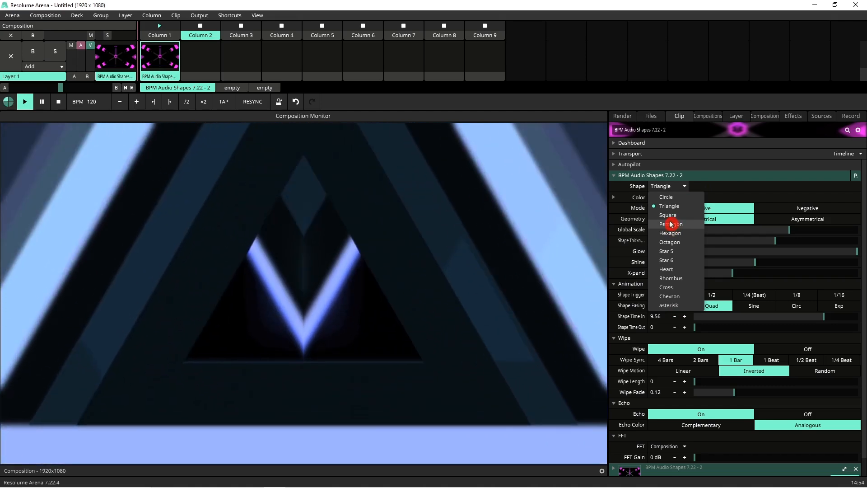
{"action": "left_click", "coordinate": [671, 225]}
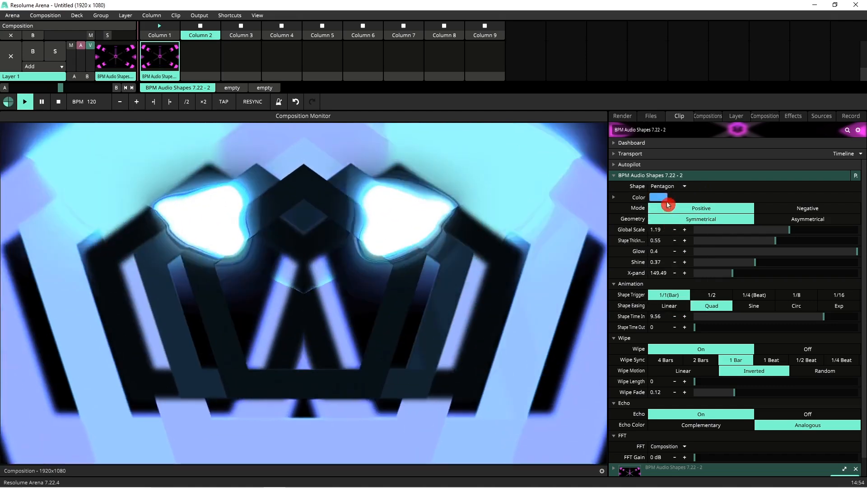
{"action": "left_click", "coordinate": [662, 186]}
{"action": "left_click", "coordinate": [673, 306]}
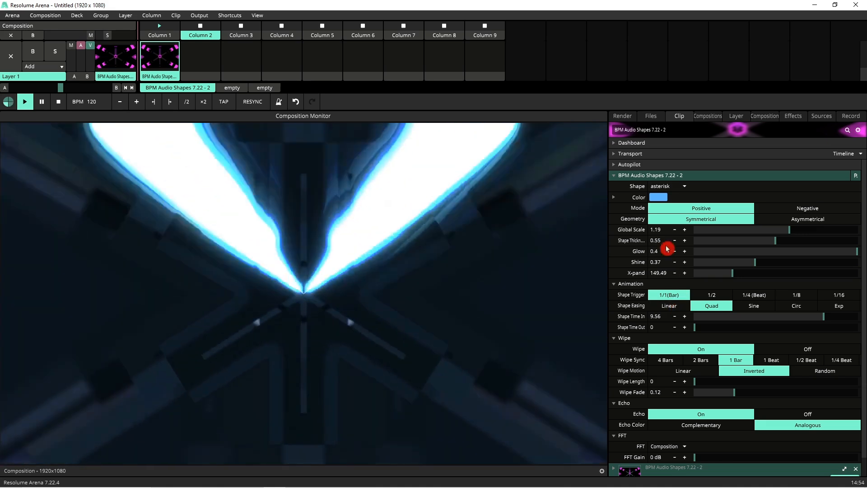
{"action": "left_click", "coordinate": [672, 187]}
{"action": "left_click", "coordinate": [685, 206]}
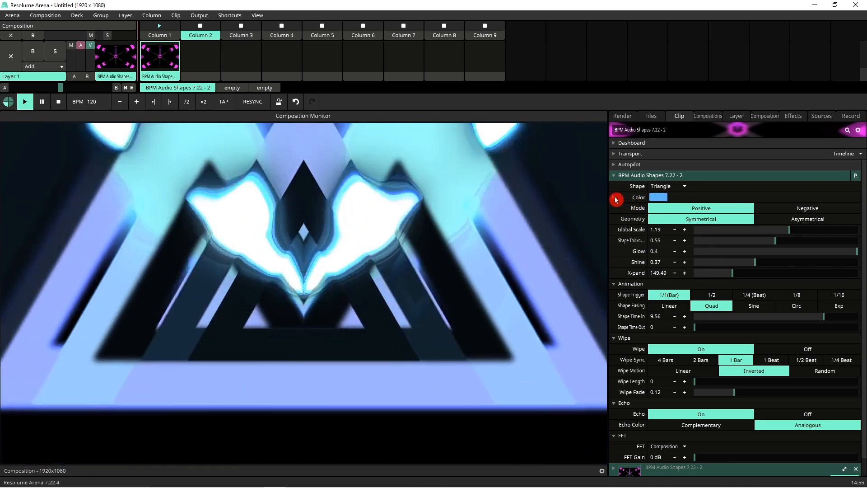
Expand the shape's Color parameter to show its picker controls
{"action": "left_click", "coordinate": [615, 199]}
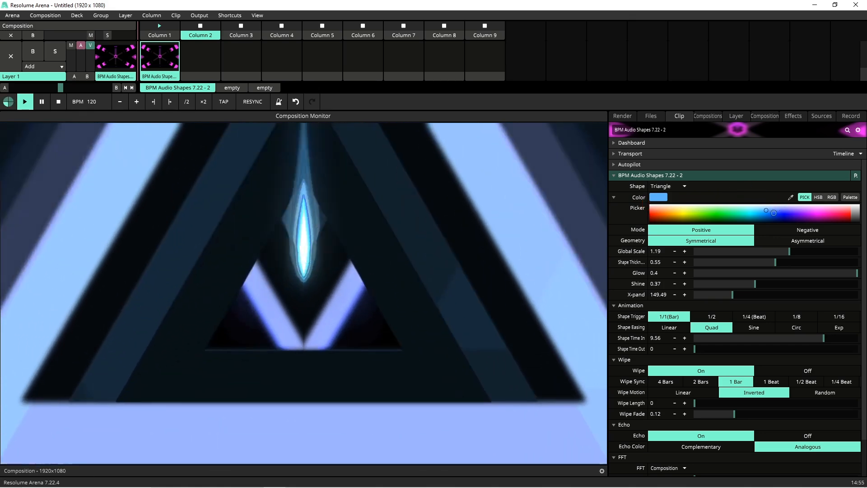
{"action": "left_click", "coordinate": [819, 198]}
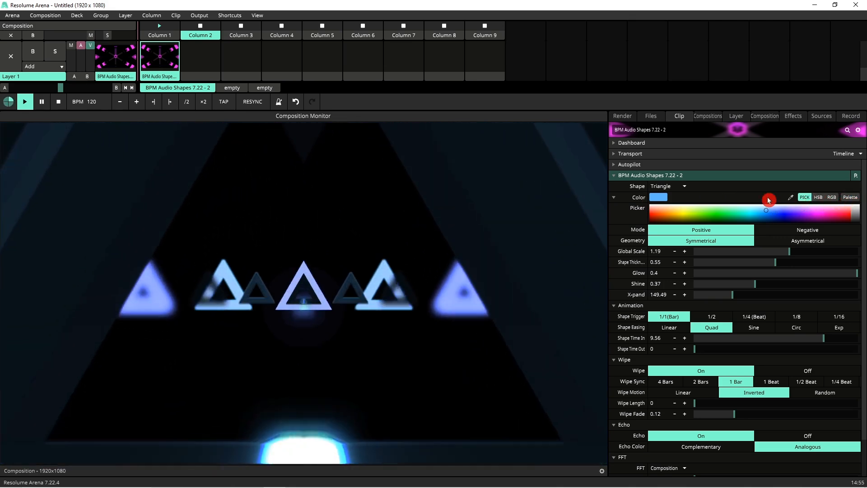
{"action": "left_click", "coordinate": [817, 198]}
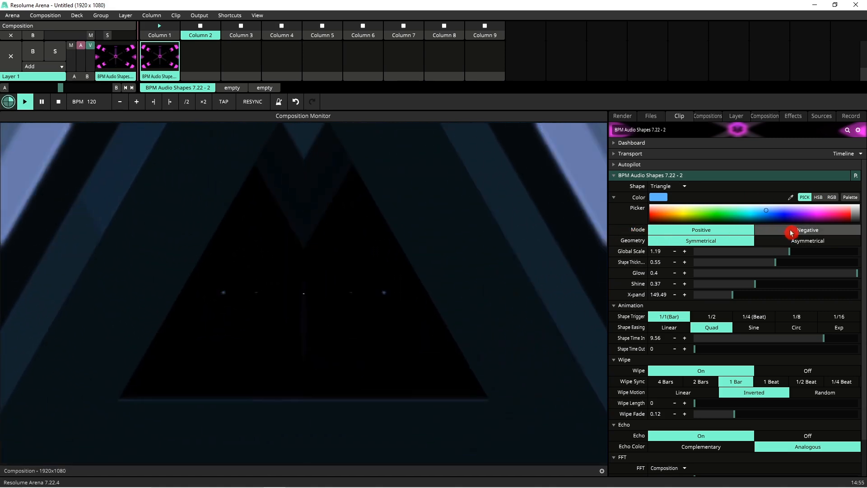
Try the Negative mode and the Asymmetrical geometry, returning them to Positive and Symmetrical
{"action": "left_click", "coordinate": [791, 231]}
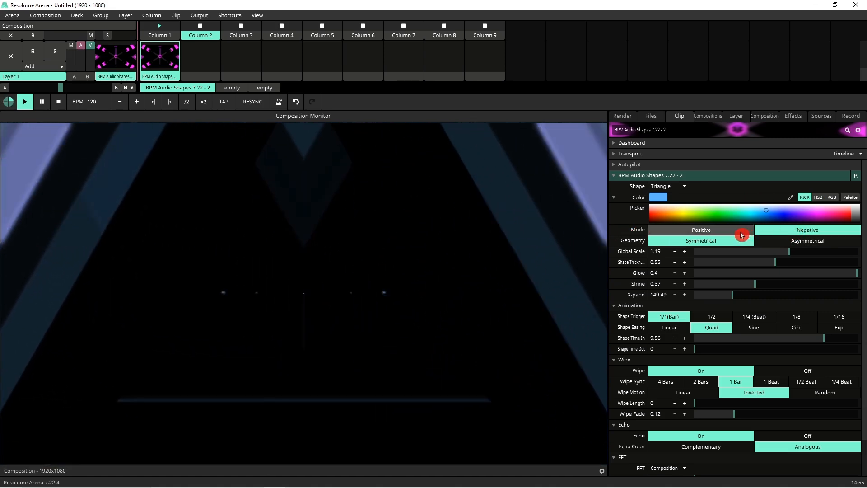
{"action": "left_click", "coordinate": [737, 232]}
{"action": "left_click", "coordinate": [782, 230]}
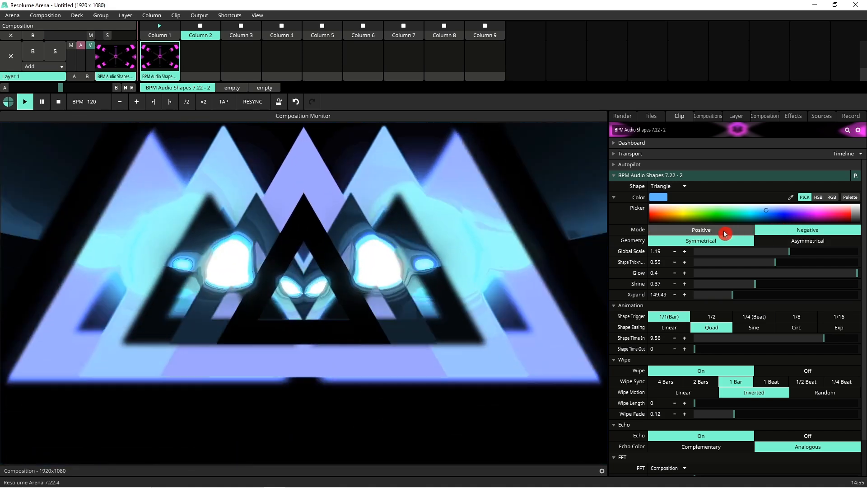
{"action": "left_click", "coordinate": [725, 233]}
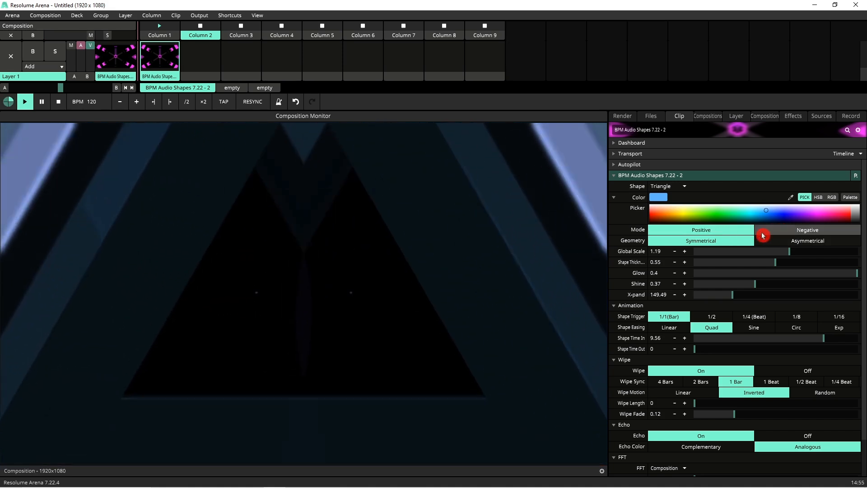
{"action": "left_click", "coordinate": [766, 233]}
{"action": "left_click", "coordinate": [731, 233]}
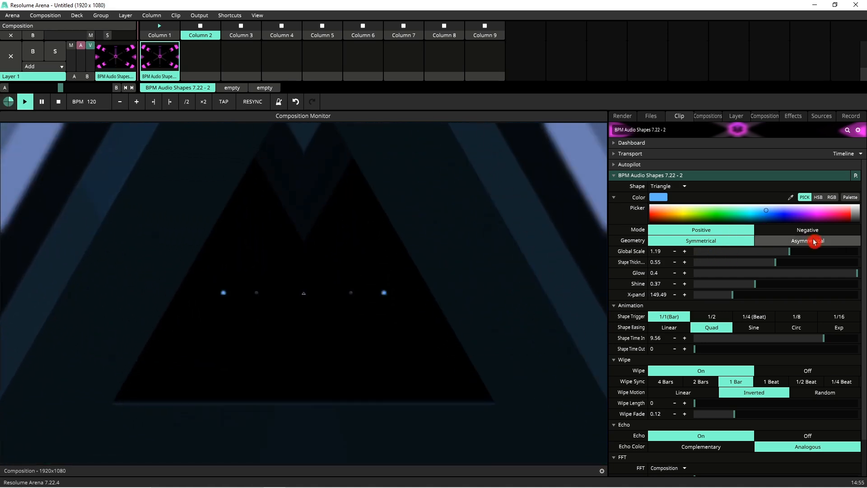
{"action": "left_click", "coordinate": [810, 242]}
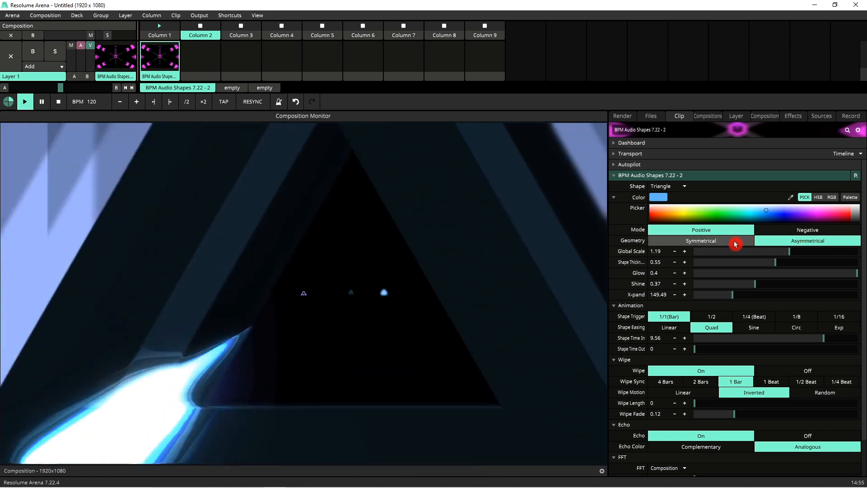
{"action": "left_click", "coordinate": [736, 244]}
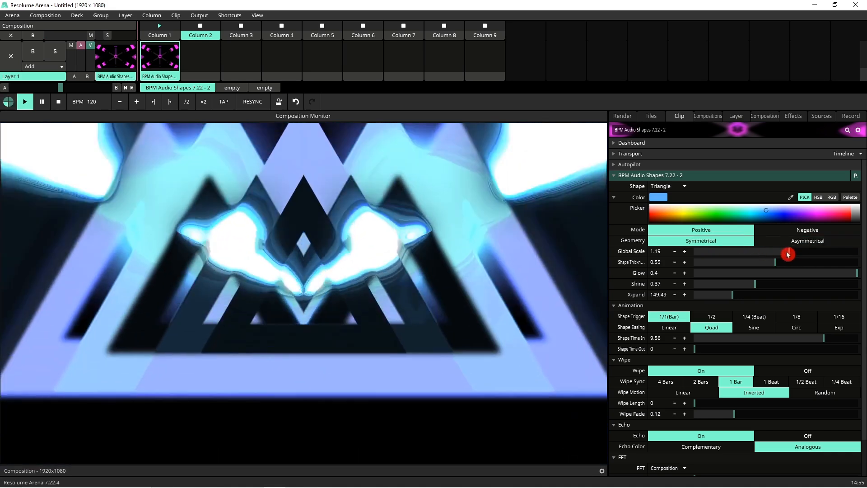
Reduce the clip's Global Scale to 0.21 and its Shape Thickness to 0.49
{"action": "left_click_drag", "start_coordinate": [790, 254], "coordinate": [708, 262]}
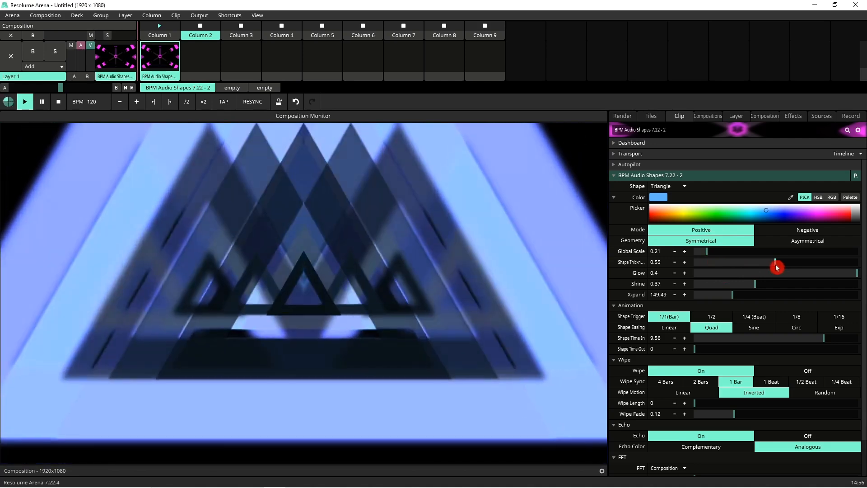
{"action": "left_click_drag", "start_coordinate": [776, 265], "coordinate": [766, 285]}
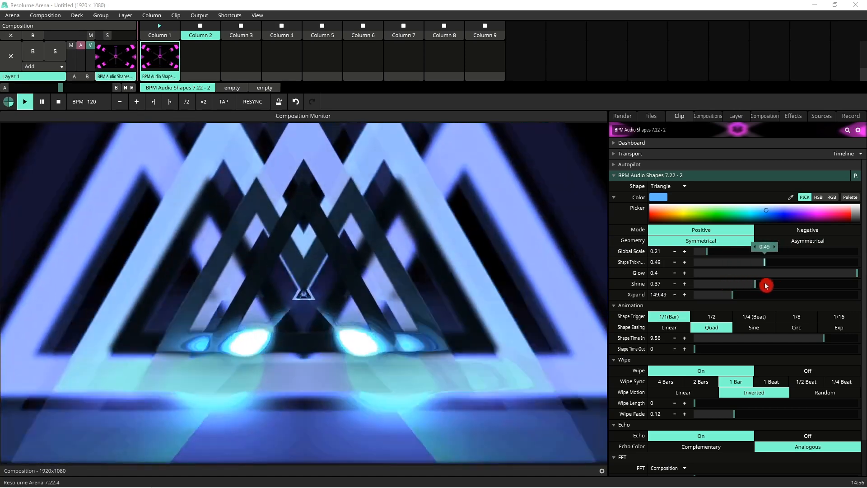
Set the shape's Glow to 0.09, Shine to 0.45 and X-pand to 170.67
{"action": "left_click_drag", "start_coordinate": [856, 273], "coordinate": [732, 285]}
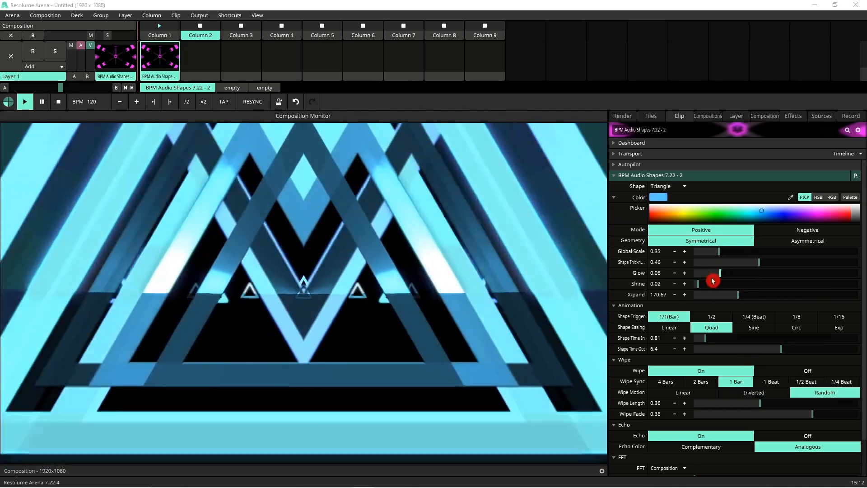
{"action": "left_click_drag", "start_coordinate": [713, 281], "coordinate": [807, 287]}
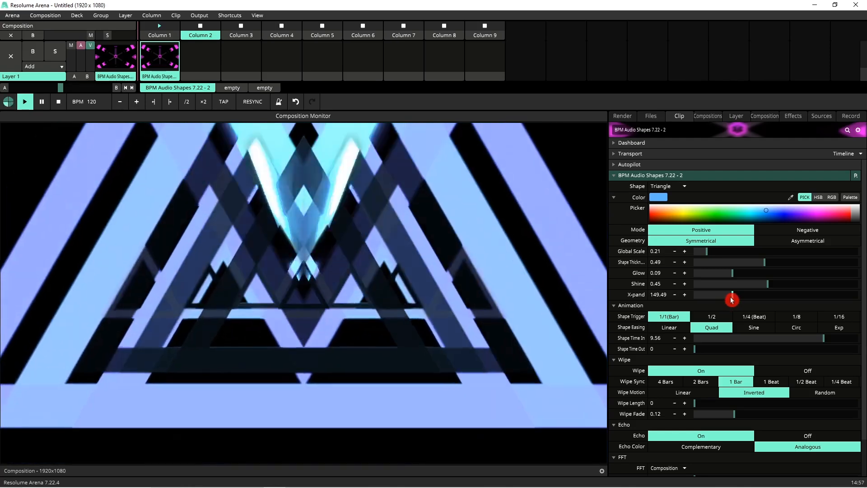
{"action": "left_click_drag", "start_coordinate": [732, 300], "coordinate": [730, 273]}
Set the animation's Shape Time In to 0.81 and Shape Time Out to 6.4
{"action": "scroll", "coordinate": [730, 274], "scroll_direction": "down", "scroll_amount": 1}
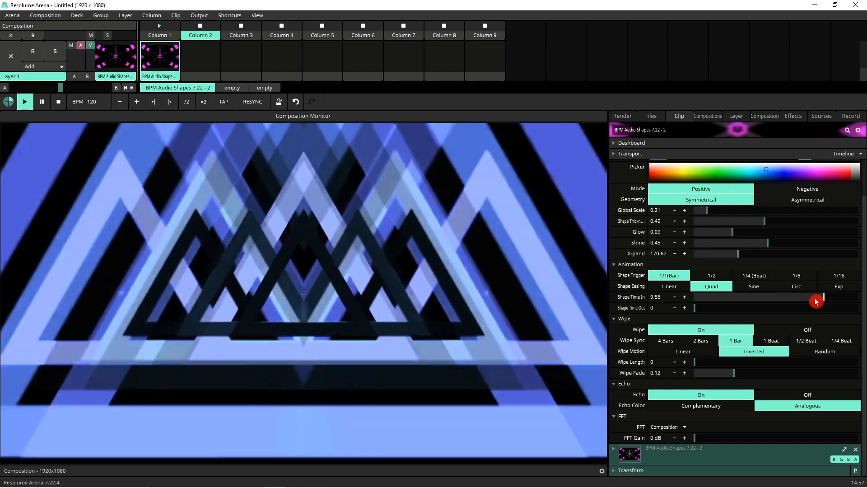
{"action": "left_click_drag", "start_coordinate": [816, 301], "coordinate": [706, 329]}
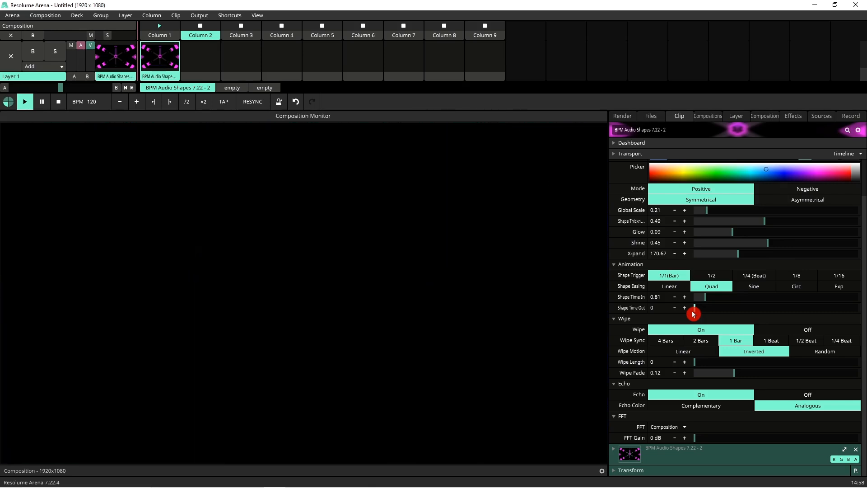
{"action": "left_click_drag", "start_coordinate": [694, 312], "coordinate": [780, 311]}
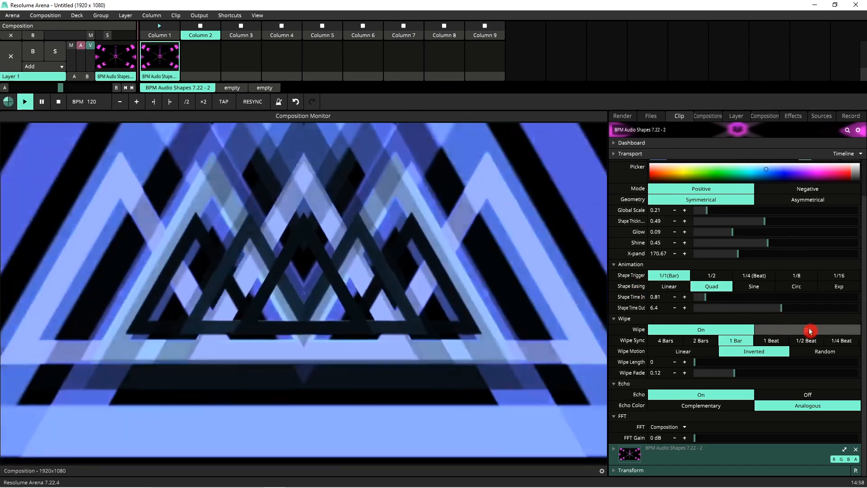
Toggle the wipe off and back on, and compare its motion types, settling on Random
{"action": "left_click", "coordinate": [808, 330]}
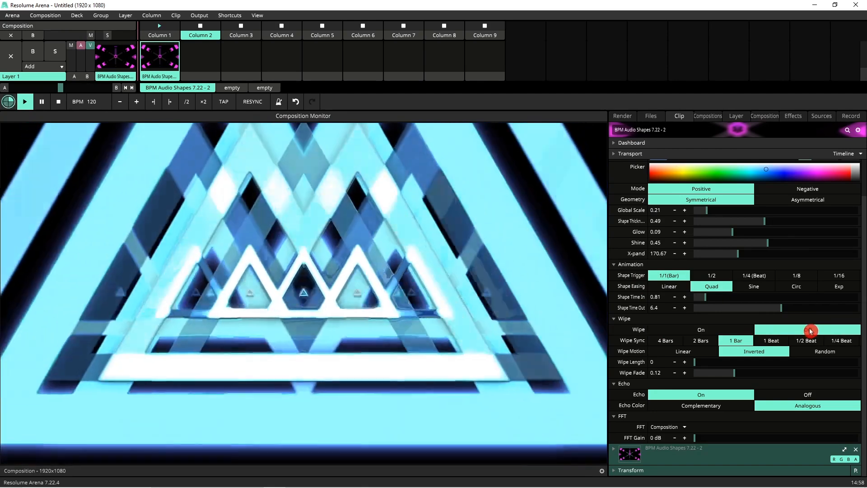
{"action": "left_click", "coordinate": [721, 332]}
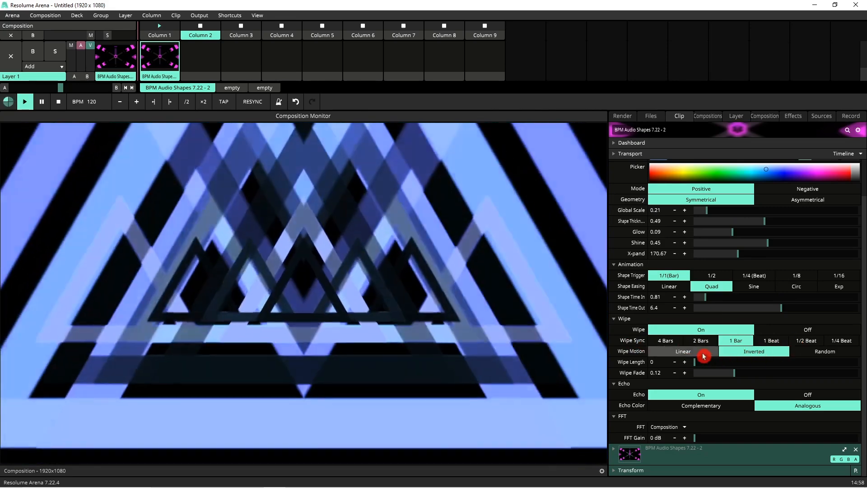
{"action": "left_click", "coordinate": [703, 356]}
{"action": "left_click", "coordinate": [755, 351]}
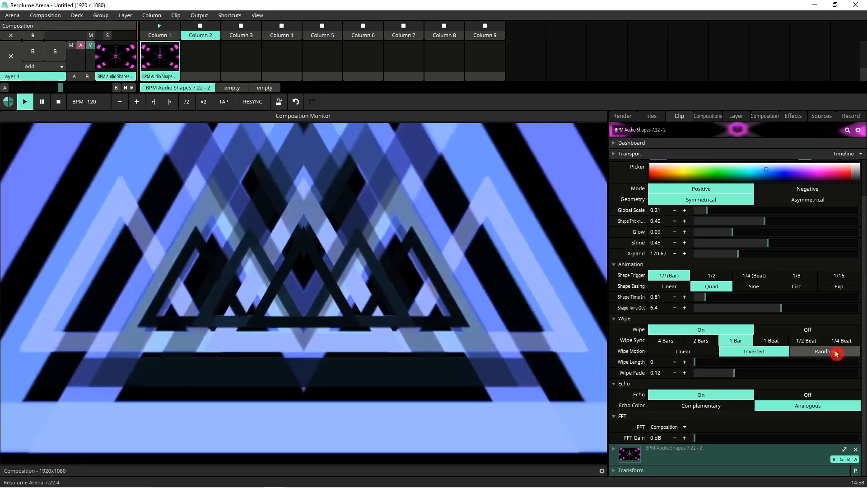
{"action": "left_click", "coordinate": [832, 352]}
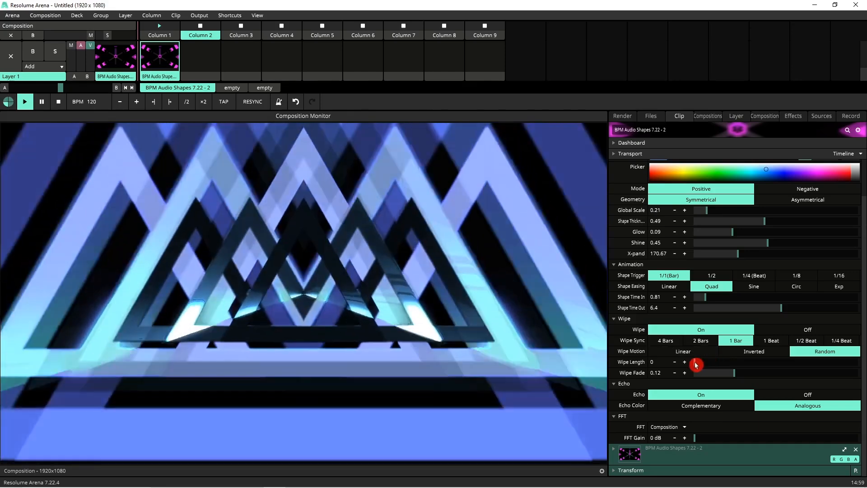
Set both the Wipe Length and the Wipe Fade to 0.36
{"action": "left_click_drag", "start_coordinate": [697, 361], "coordinate": [862, 367]}
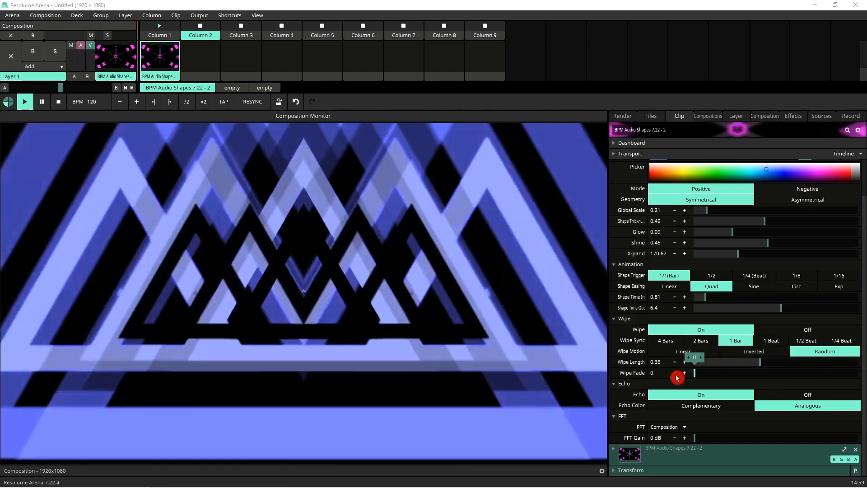
{"action": "left_click_drag", "start_coordinate": [676, 377], "coordinate": [640, 393]}
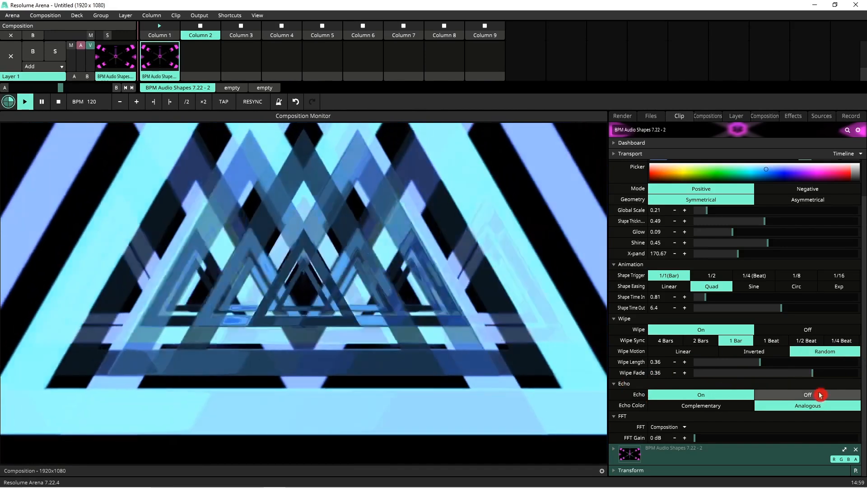
Try the echo switched off and with Complementary color, returning it to On and Analogous
{"action": "left_click", "coordinate": [820, 394]}
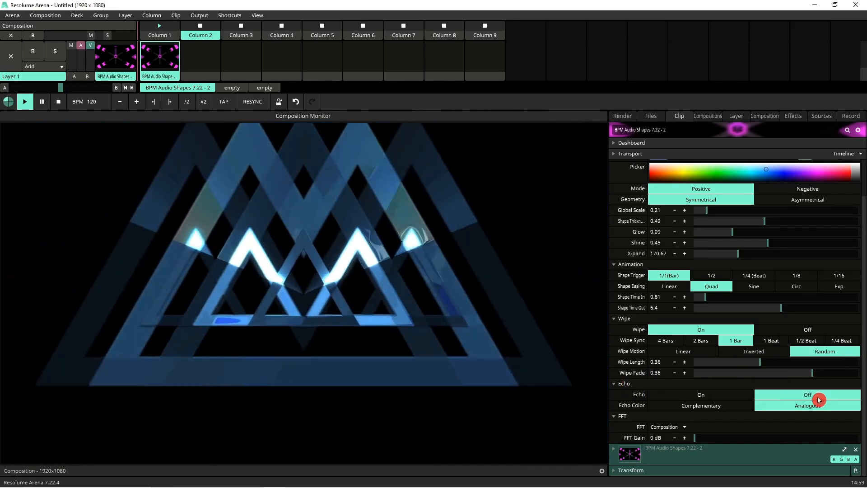
{"action": "left_click", "coordinate": [711, 397]}
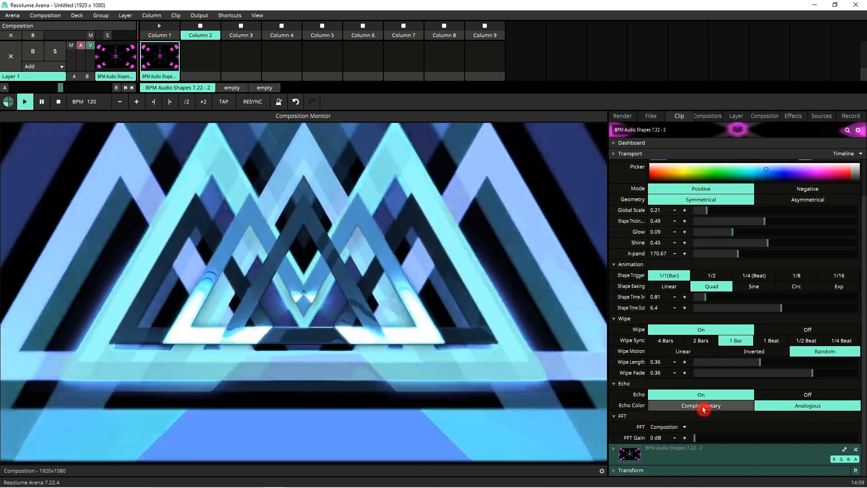
{"action": "left_click", "coordinate": [703, 409]}
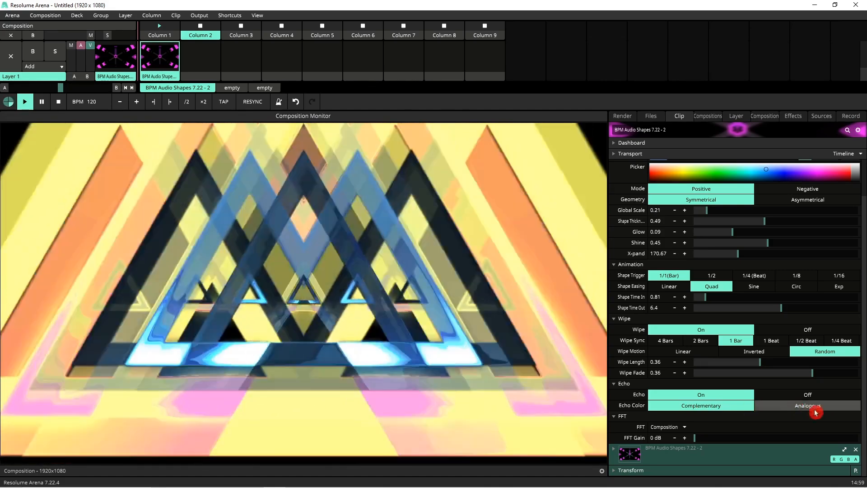
{"action": "left_click", "coordinate": [811, 406]}
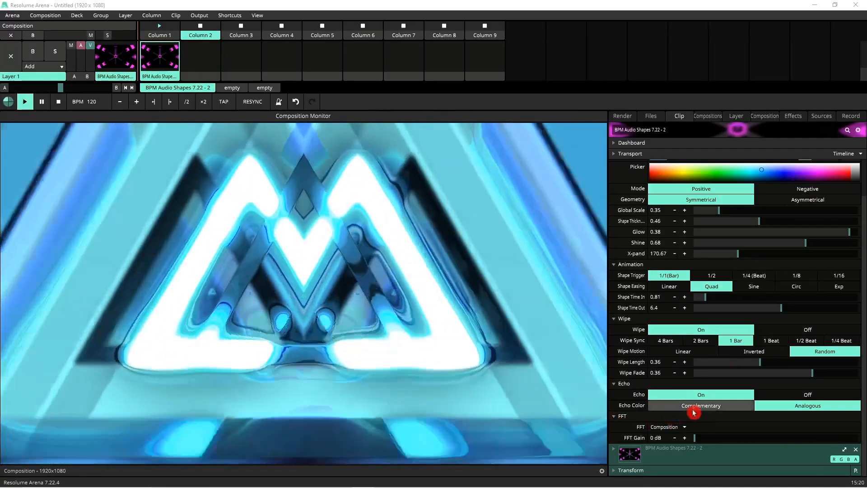
{"action": "left_click", "coordinate": [684, 428]}
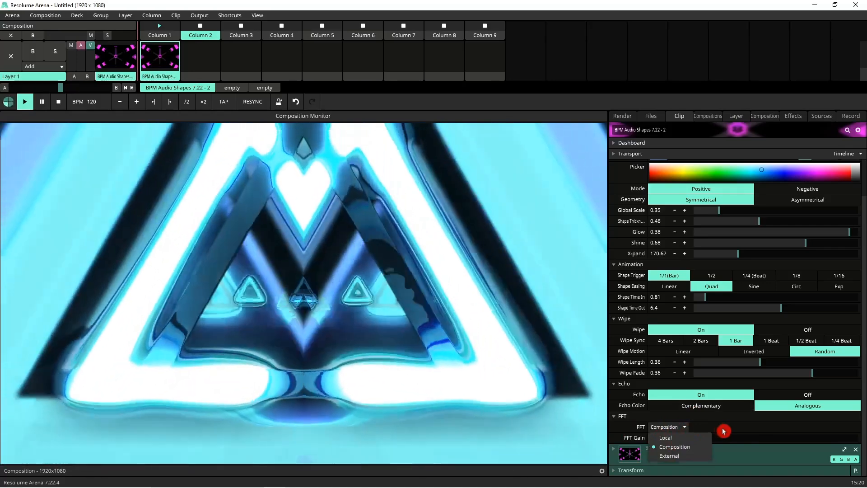
{"action": "left_click", "coordinate": [723, 430]}
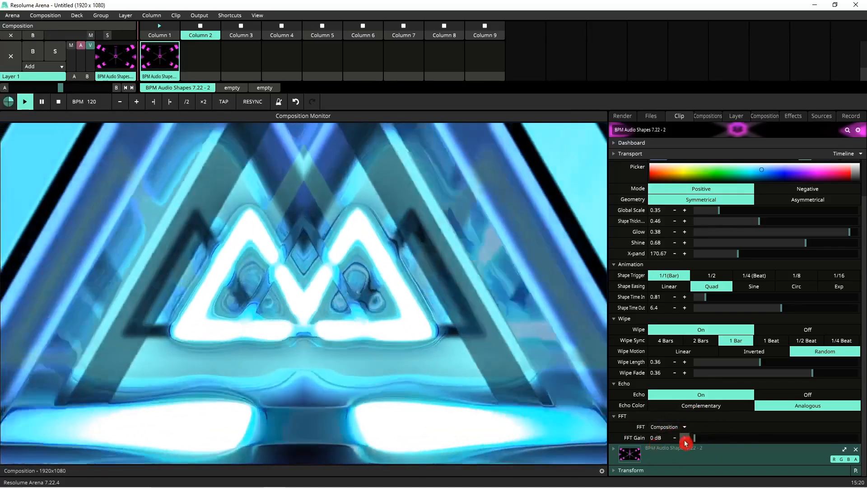